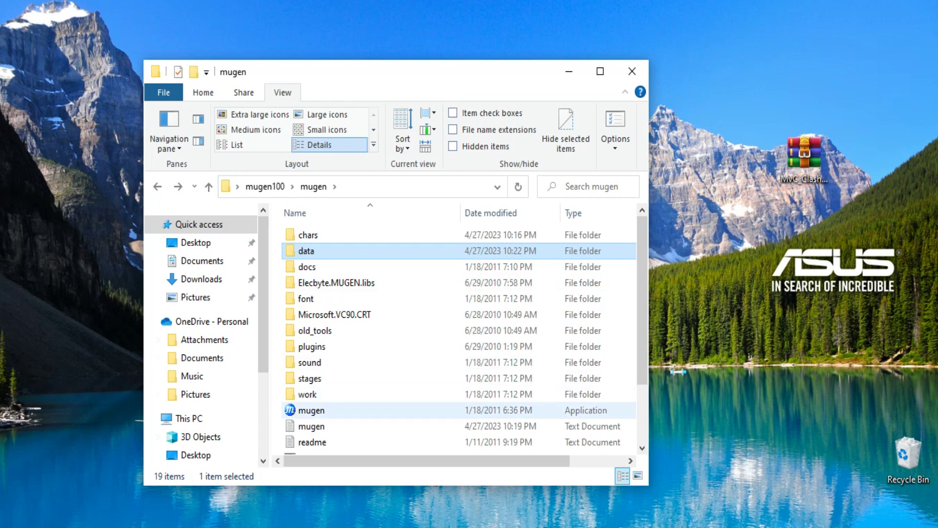
# Step: Launch the mugen application and look through the characters on the Arcade selection screen
pyautogui.doubleClick(311, 410)
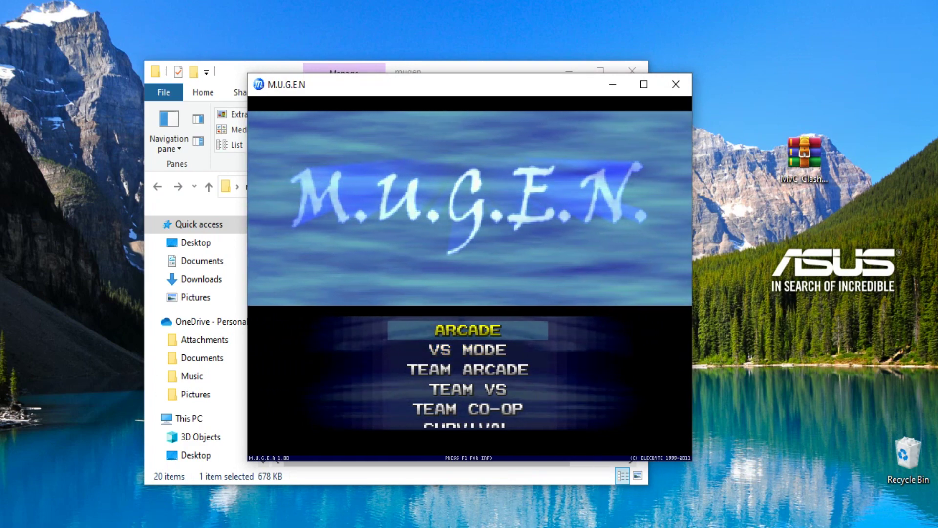
pyautogui.press('Return')
pyautogui.press('Right')
pyautogui.press('Right')
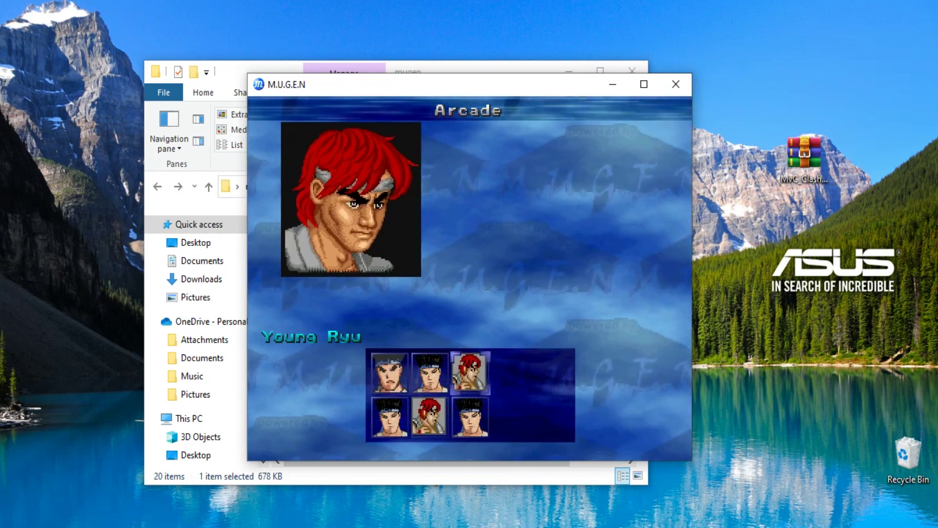
pyautogui.press('Left')
pyautogui.press('Left')
pyautogui.press('Right')
pyautogui.press('Right')
pyautogui.press('Left')
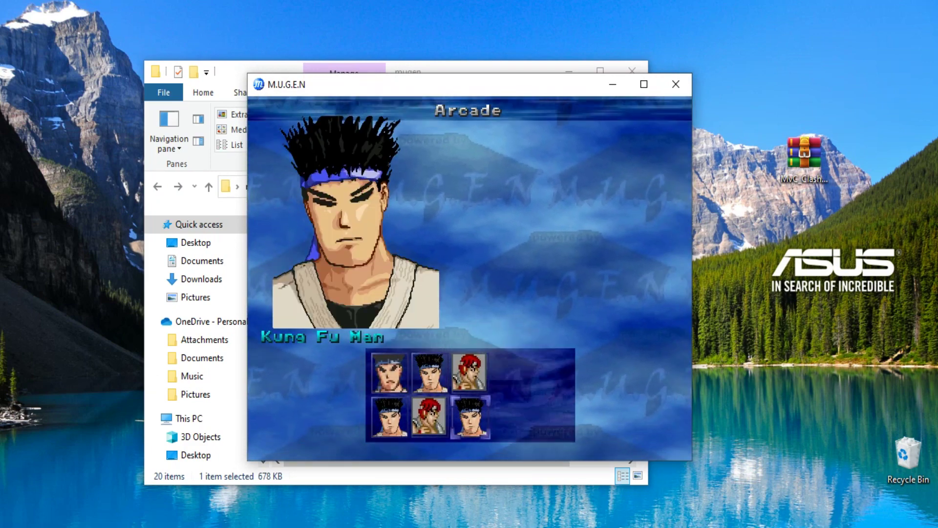
pyautogui.press('Down')
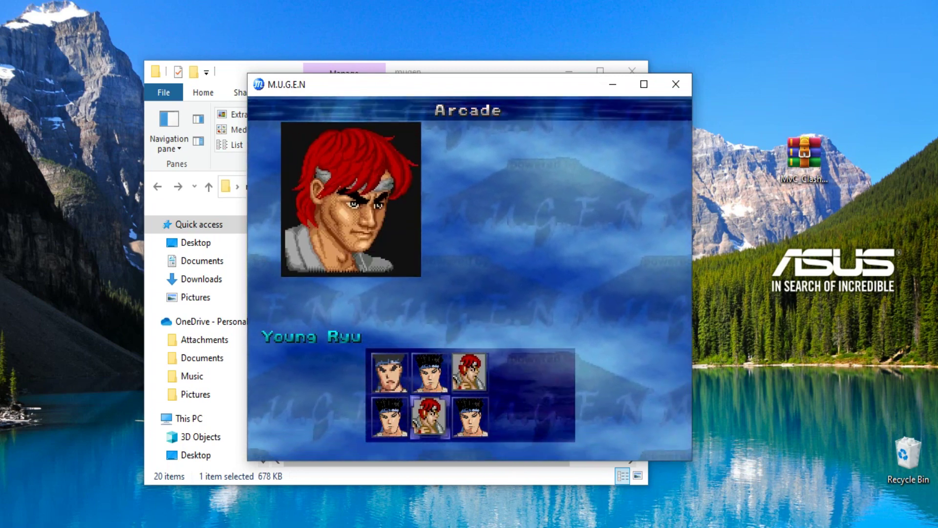
# Step: Leave the Arcade character selection and exit the game
pyautogui.press('Escape')
pyautogui.press('Up')
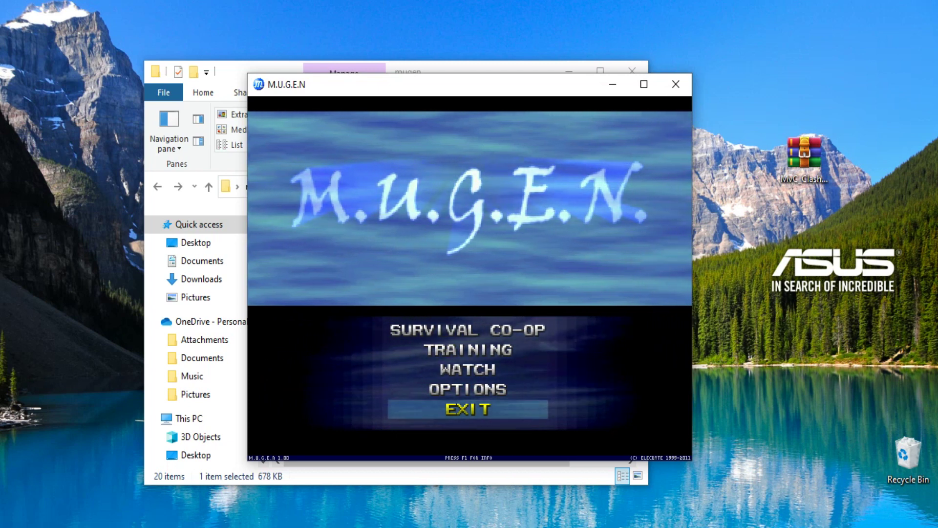
pyautogui.press('Return')
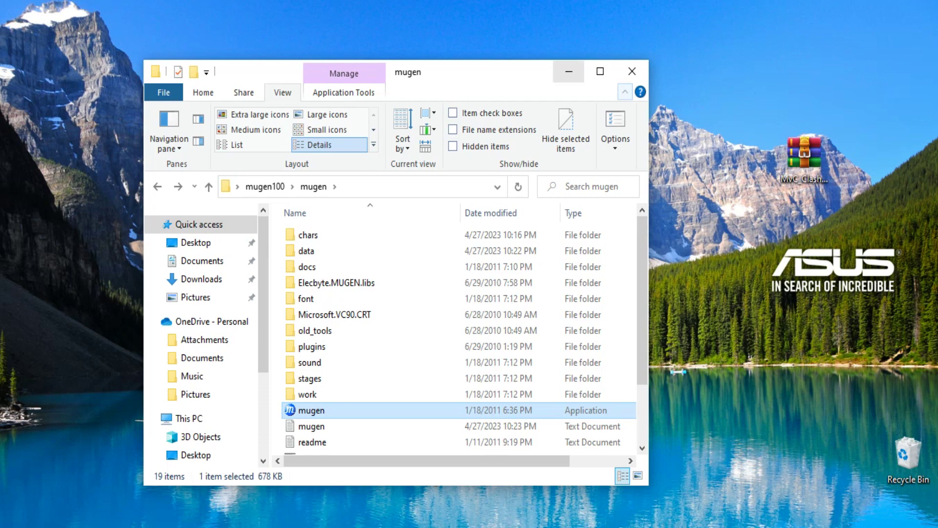
# Step: Move the mugen folder window aside and extract the MvC_Clash_of_Super_Heroes archive directly onto the desktop
pyautogui.moveTo(459, 74); pyautogui.dragTo(341, 67)
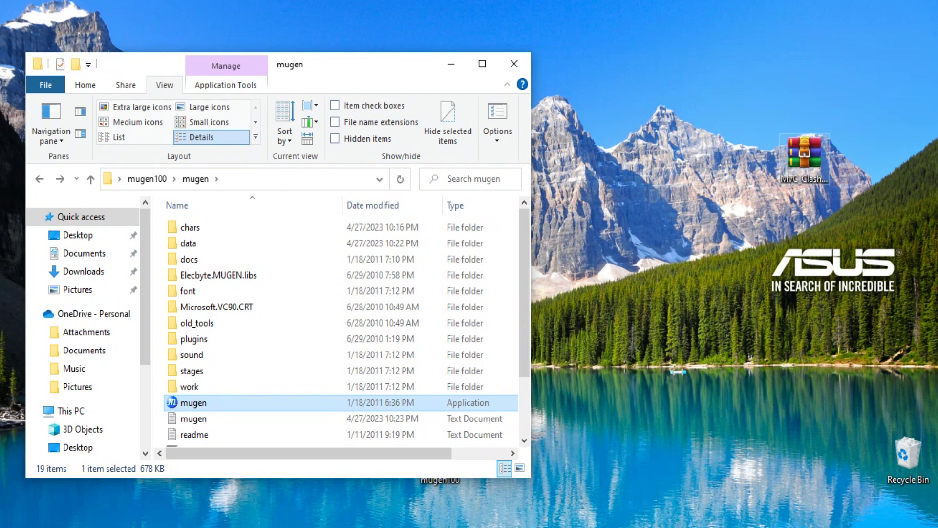
pyautogui.click(804, 156)
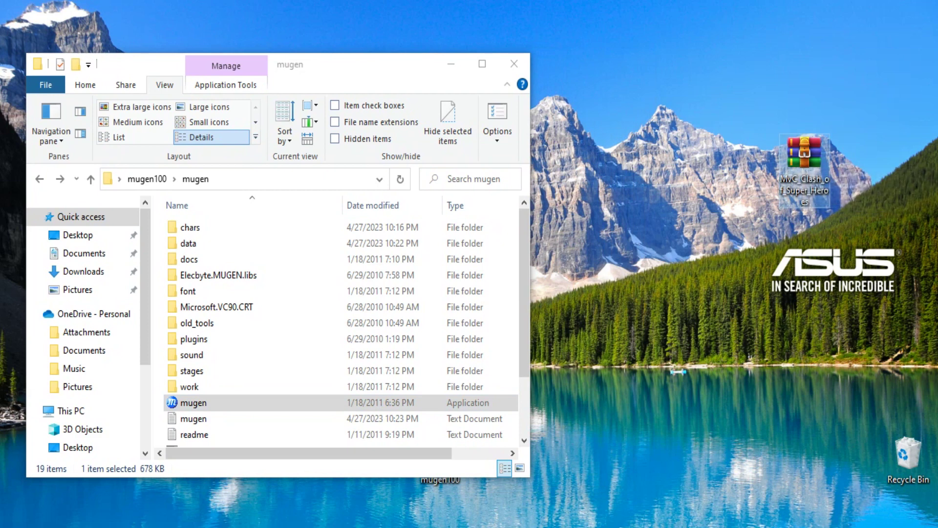
pyautogui.rightClick(804, 161)
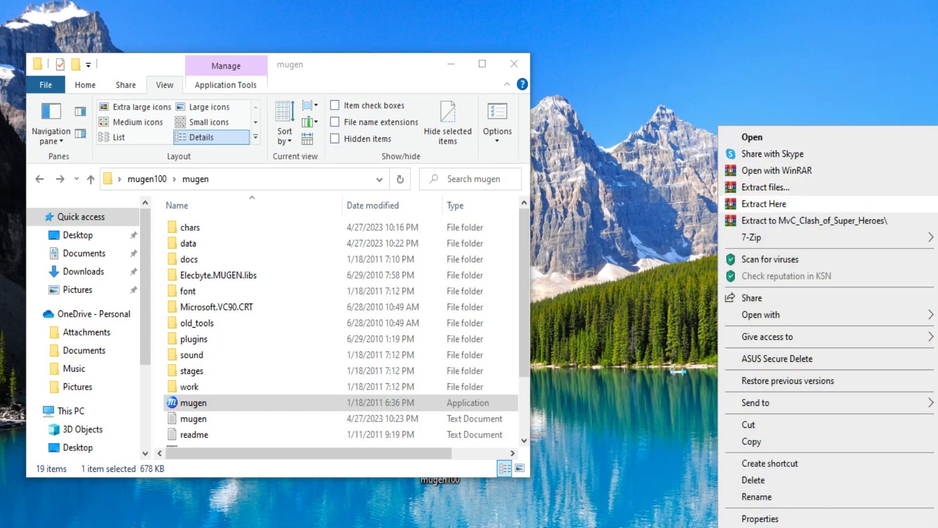
pyautogui.click(764, 203)
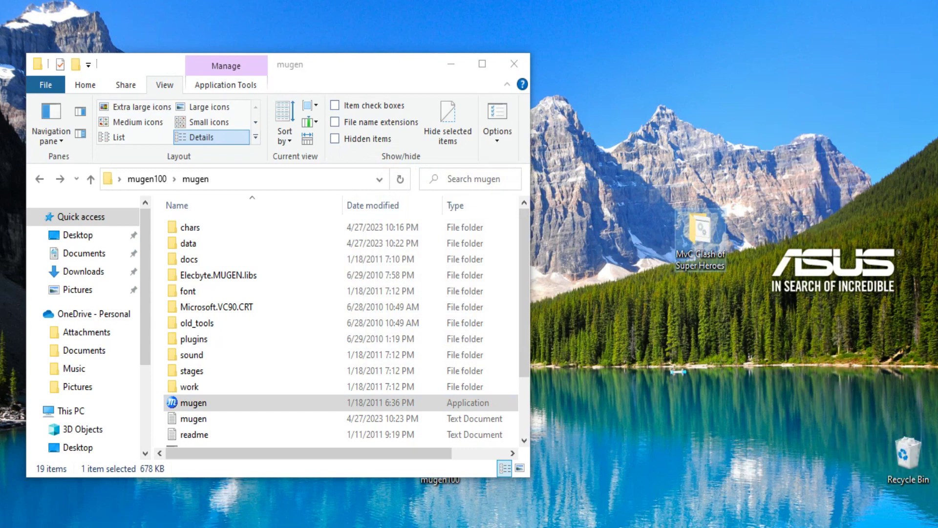
# Step: Rename the extracted desktop folder as MvC
pyautogui.press('F2')
pyautogui.click(695, 255)
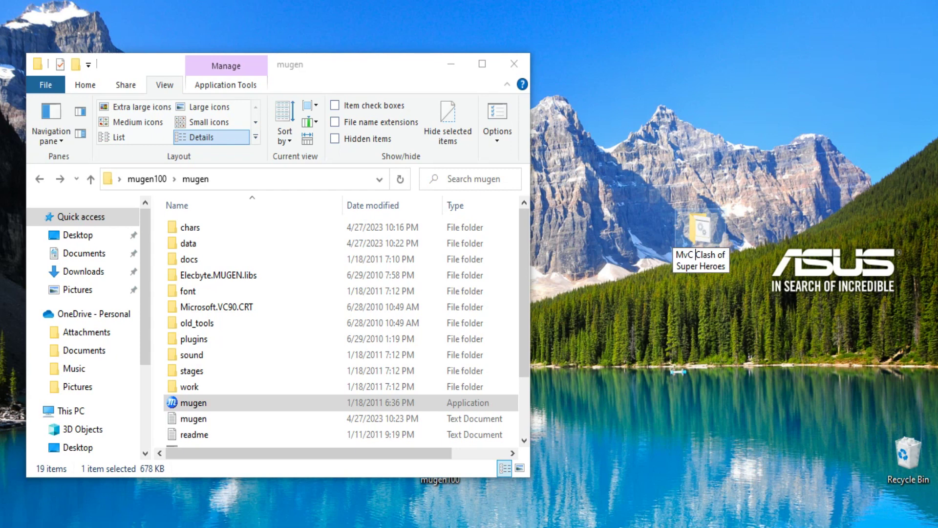
pyautogui.press('BackSpace')
pyautogui.press('BackSpace')
pyautogui.click(701, 265)
pyautogui.press('BackSpace')
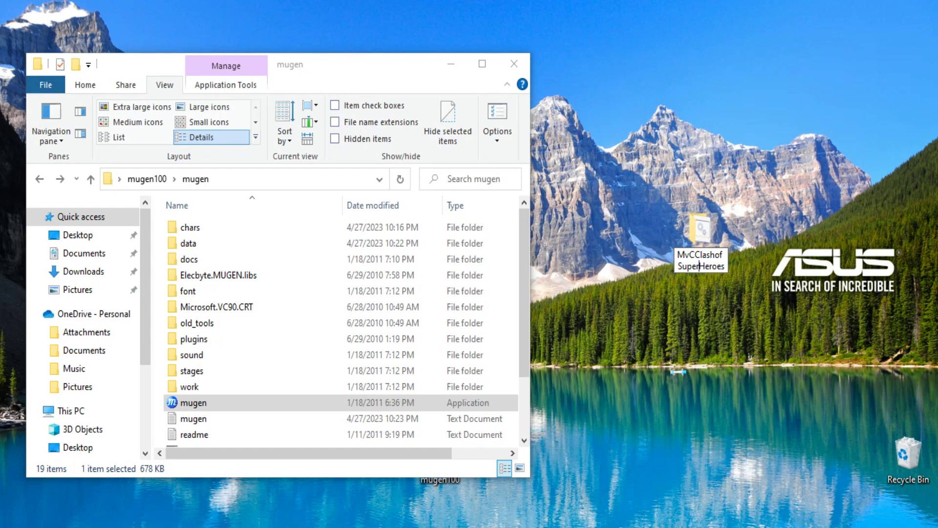
pyautogui.moveTo(689, 254); pyautogui.dragTo(725, 266)
pyautogui.press('BackSpace')
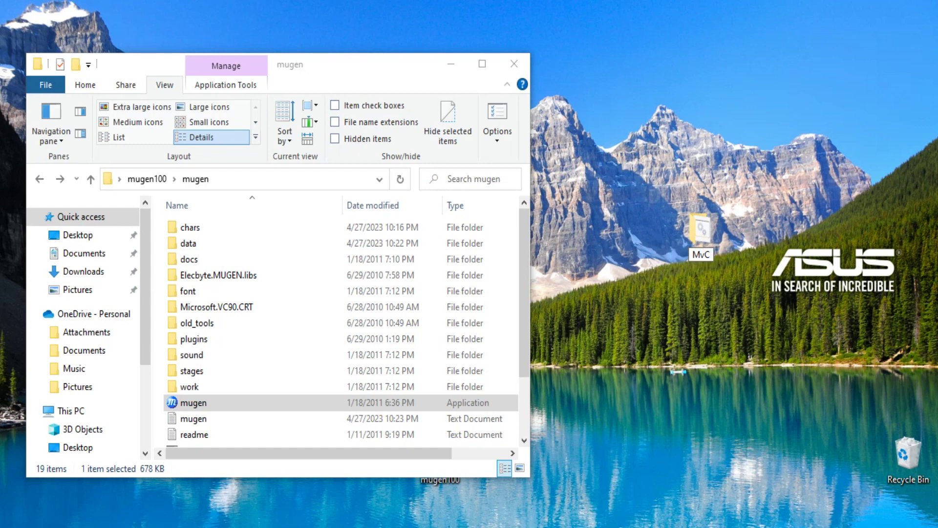
pyautogui.press('Return')
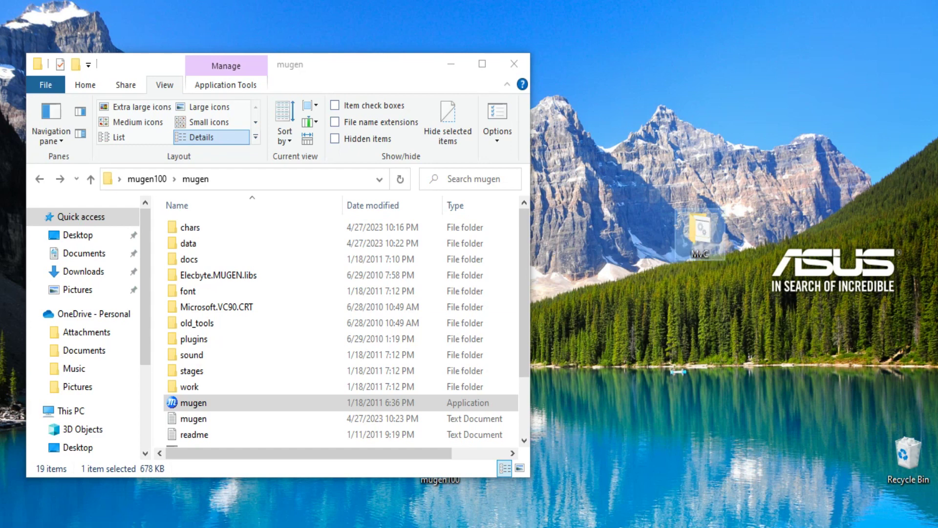
# Step: Check the MvC folder's contents down to data/MvCCOSH and move the MvC folder from the desktop into mugen's data folder
pyautogui.doubleClick(188, 243)
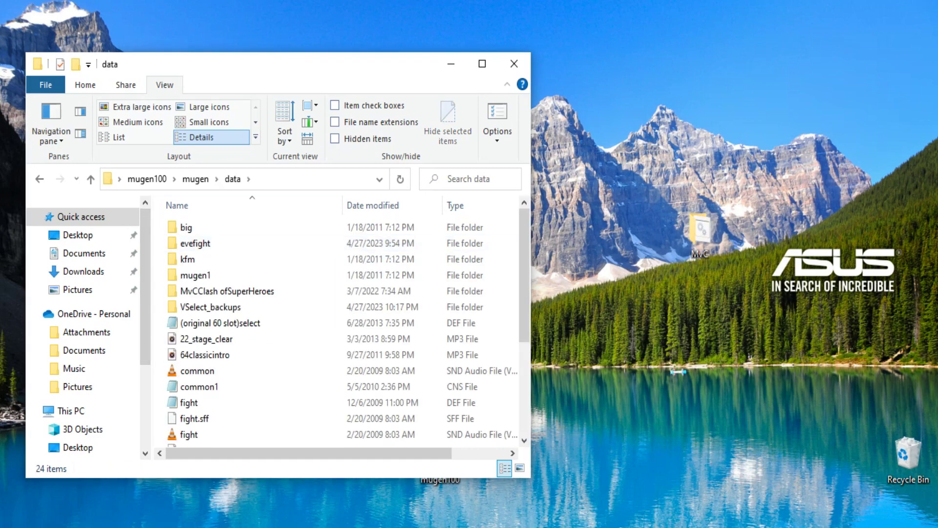
pyautogui.doubleClick(700, 229)
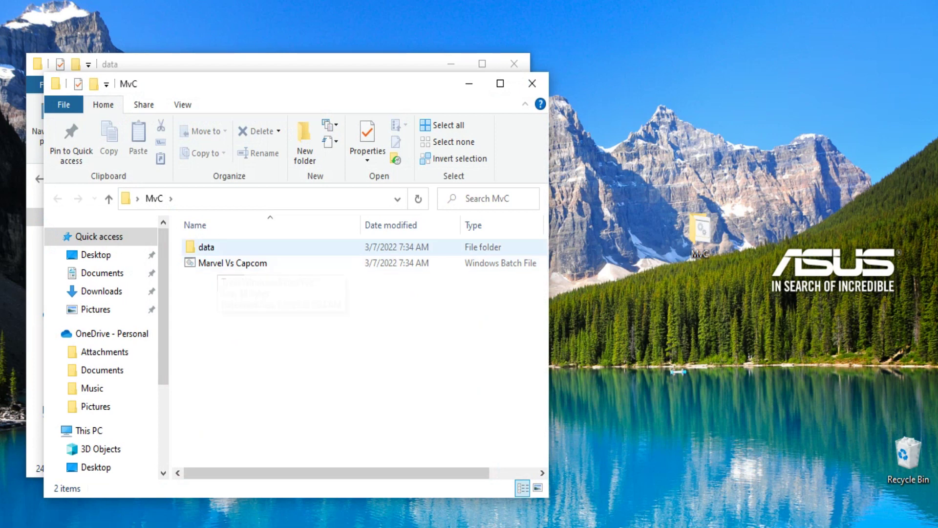
pyautogui.doubleClick(206, 247)
pyautogui.doubleClick(210, 247)
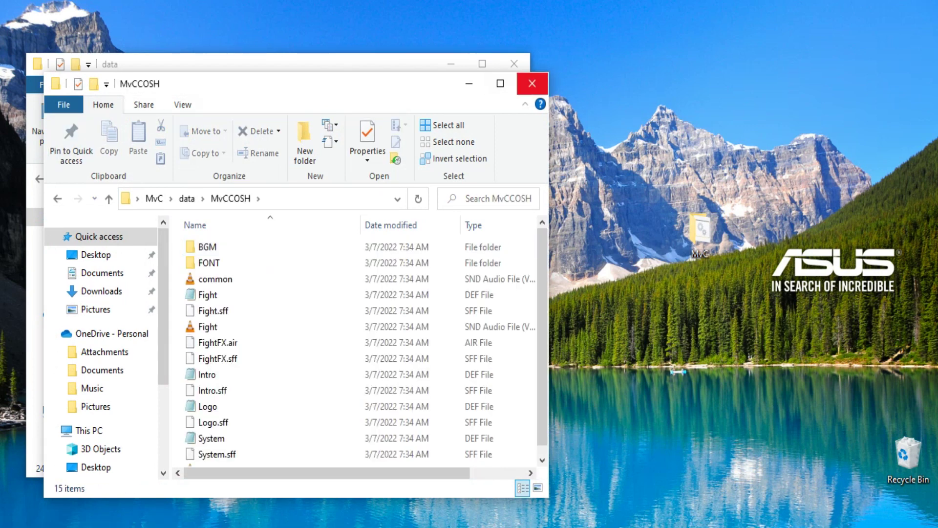
pyautogui.click(532, 83)
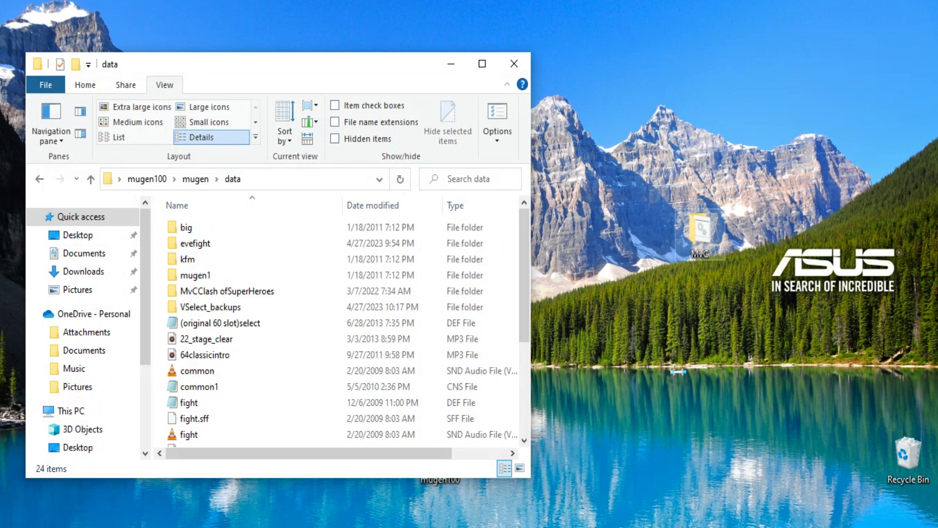
pyautogui.moveTo(700, 231); pyautogui.dragTo(165, 380)
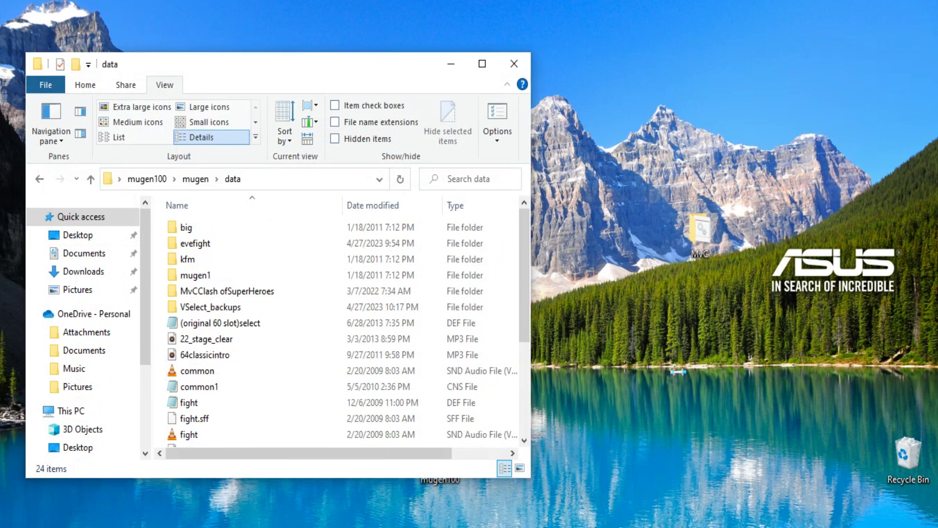
pyautogui.moveTo(310, 67); pyautogui.dragTo(461, 68)
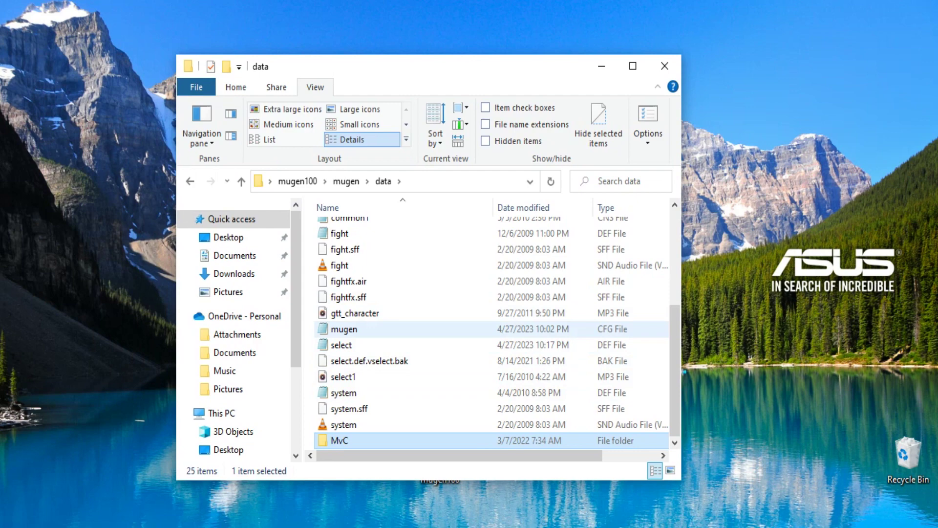
# Step: Open the mugen CFG file at its active motif line and arrange its window beside the data folder window
pyautogui.doubleClick(342, 329)
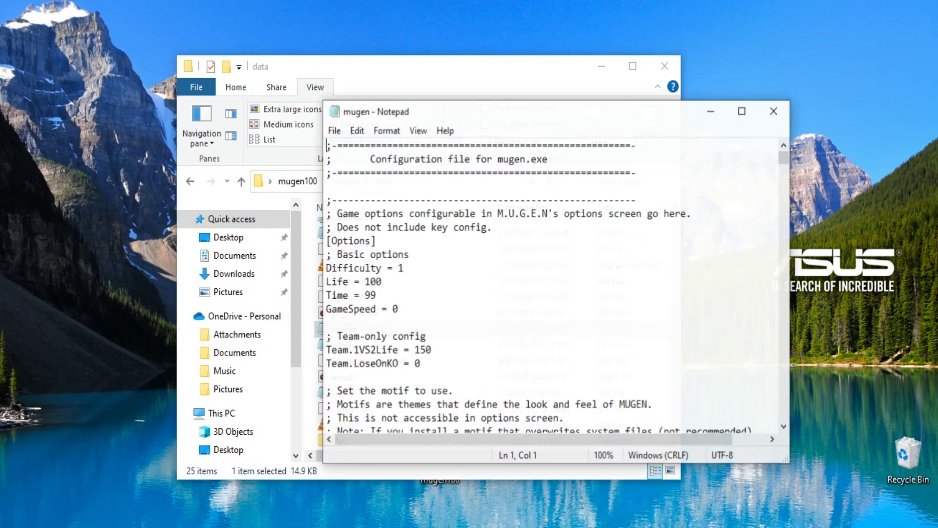
pyautogui.scroll(-2, 552, 289)
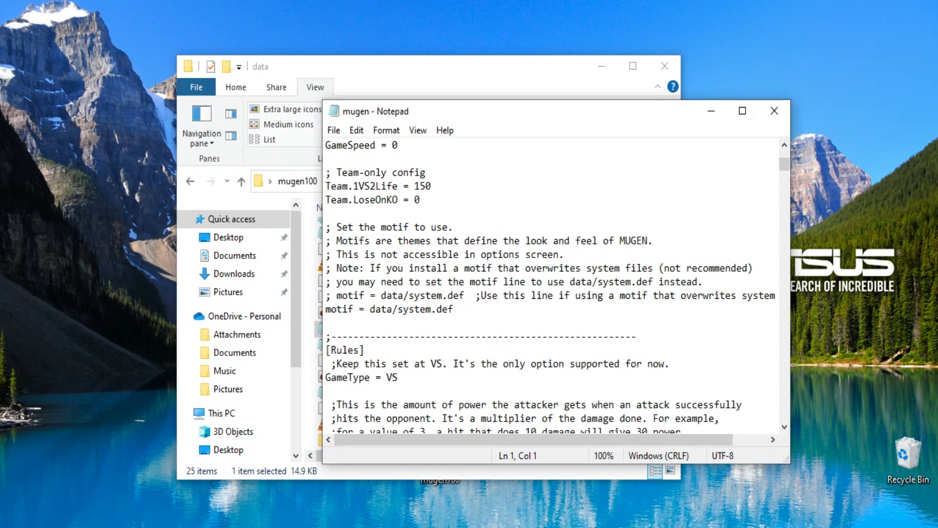
pyautogui.moveTo(326, 308); pyautogui.dragTo(347, 309)
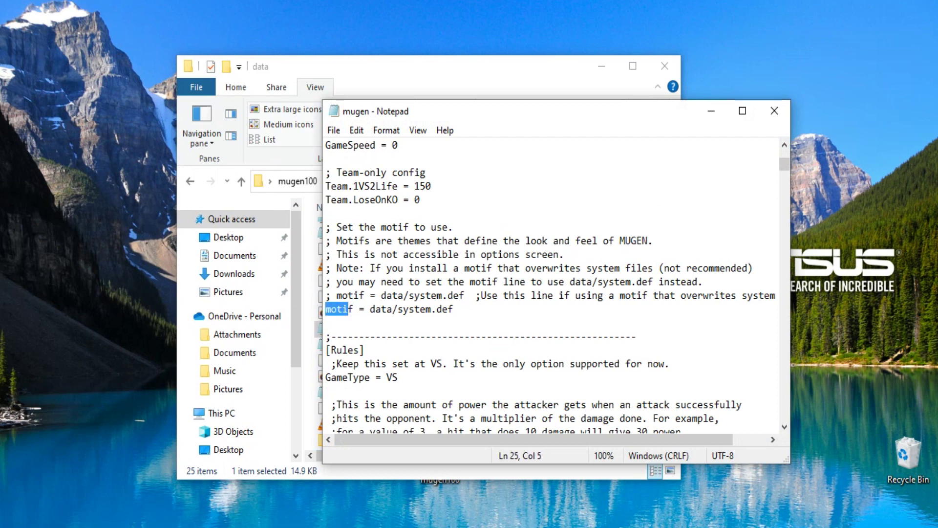
pyautogui.moveTo(440, 111); pyautogui.dragTo(614, 116)
pyautogui.moveTo(499, 71); pyautogui.dragTo(327, 70)
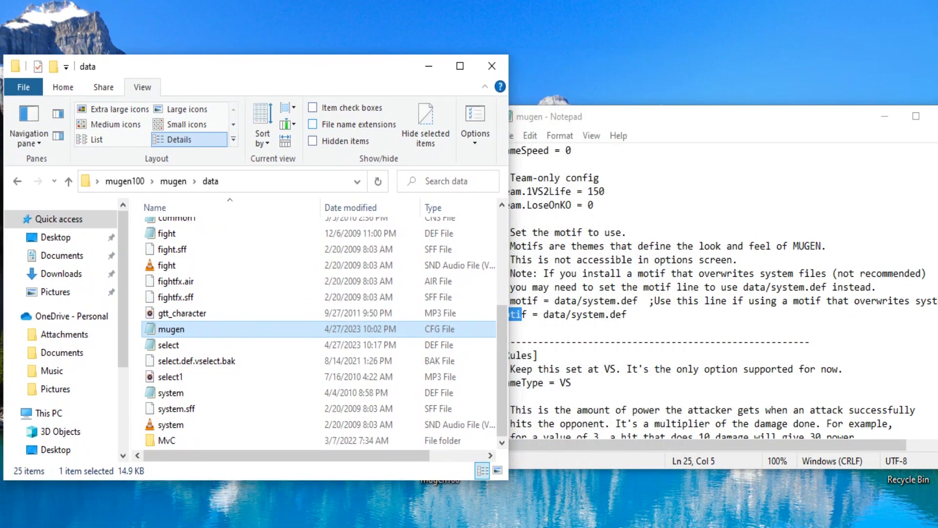
# Step: Trace the MvC folder's path down to data/MvCCOSH and return to mugen's data folder
pyautogui.doubleClick(166, 441)
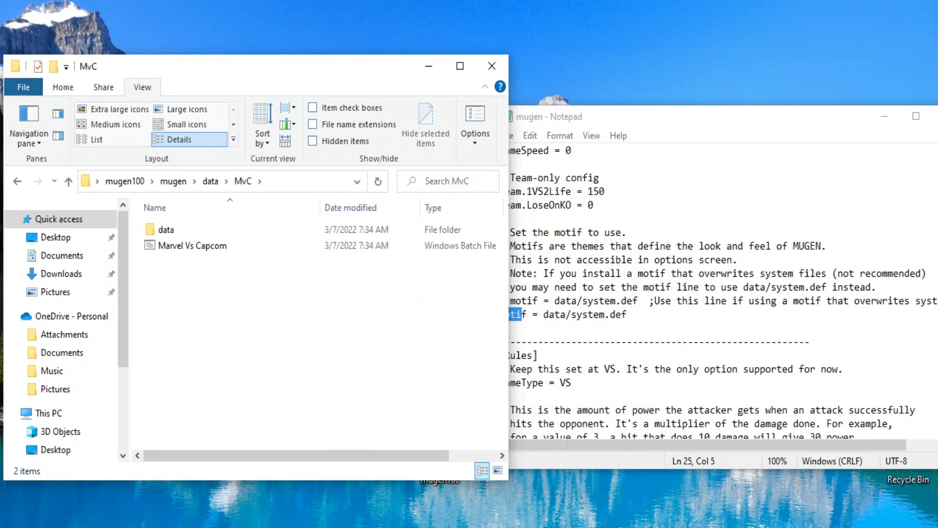
pyautogui.doubleClick(164, 229)
pyautogui.press('Return')
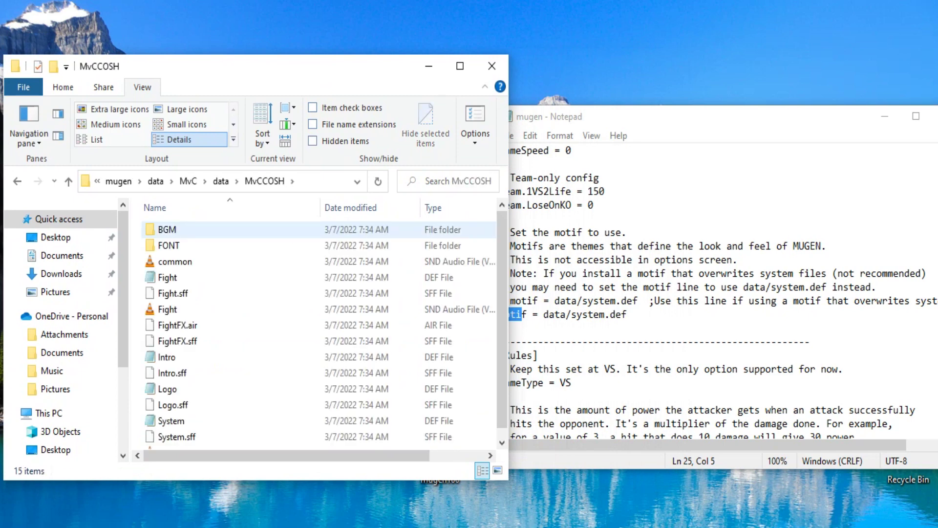
pyautogui.press('BackSpace')
pyautogui.press('BackSpace')
pyautogui.press('BackSpace')
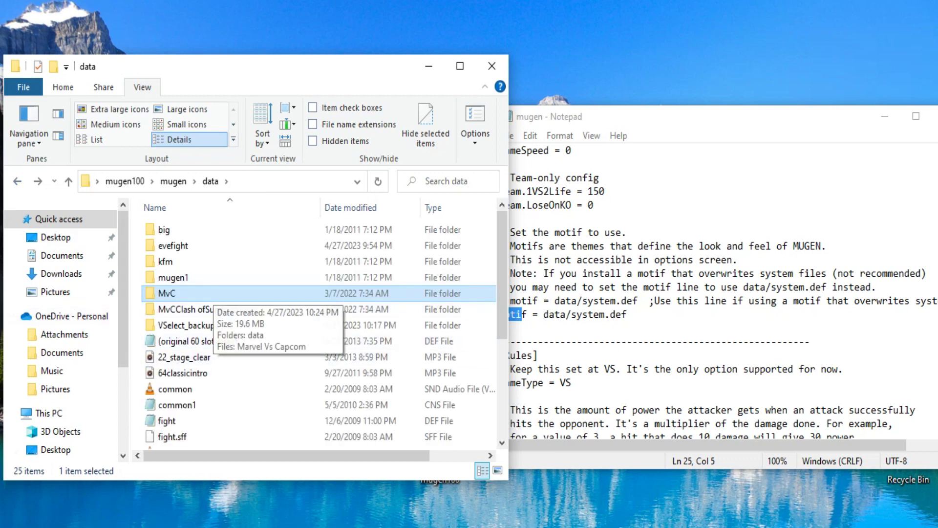
# Step: Replace "system" with "MvC/" in the active motif line's path in the mugen configuration file
pyautogui.moveTo(572, 315); pyautogui.dragTo(605, 314)
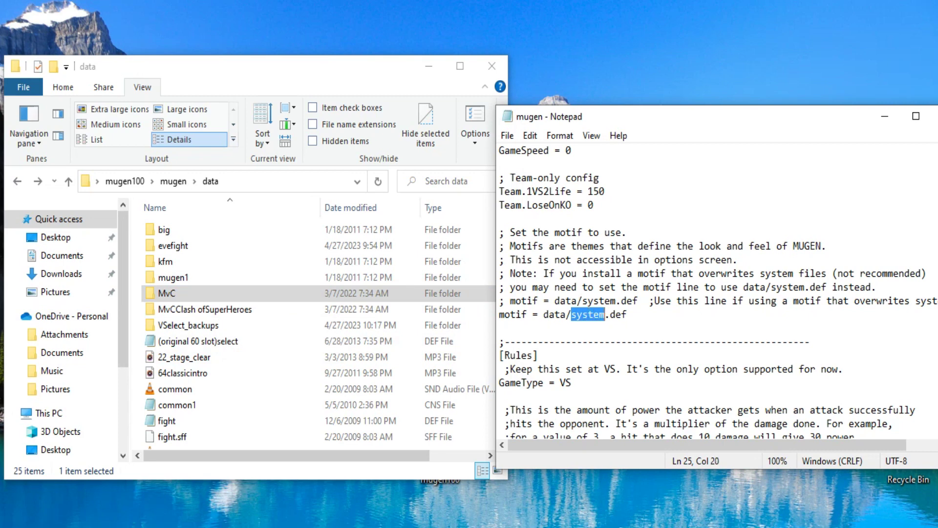
pyautogui.write('MvC')
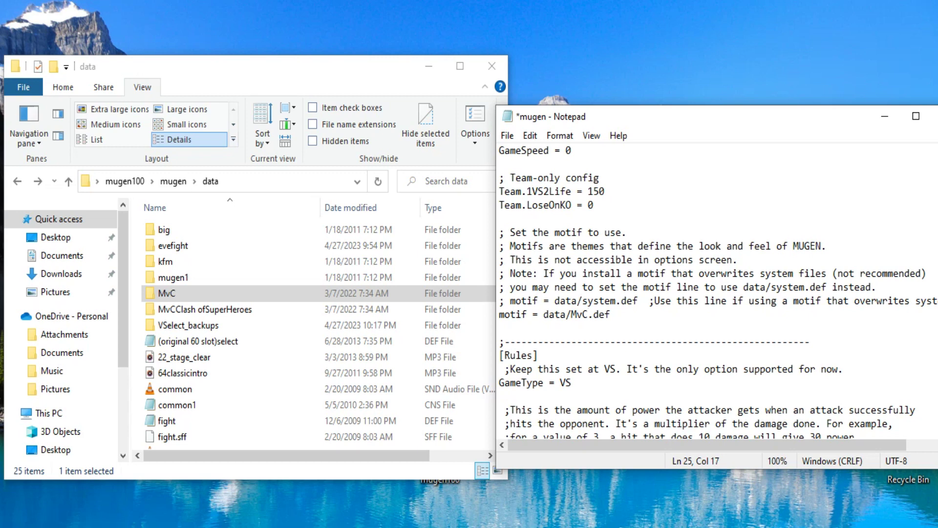
pyautogui.write('/')
# Step: Copy the name of the data subfolder inside MvC and insert it after "MvC/" in the motif path
pyautogui.doubleClick(167, 293)
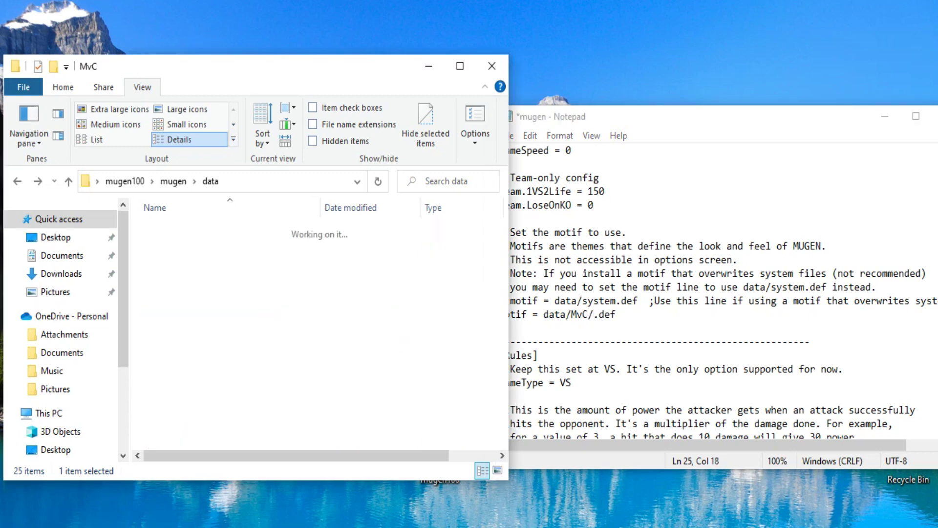
pyautogui.press('F2')
pyautogui.rightClick(166, 229)
pyautogui.click(195, 279)
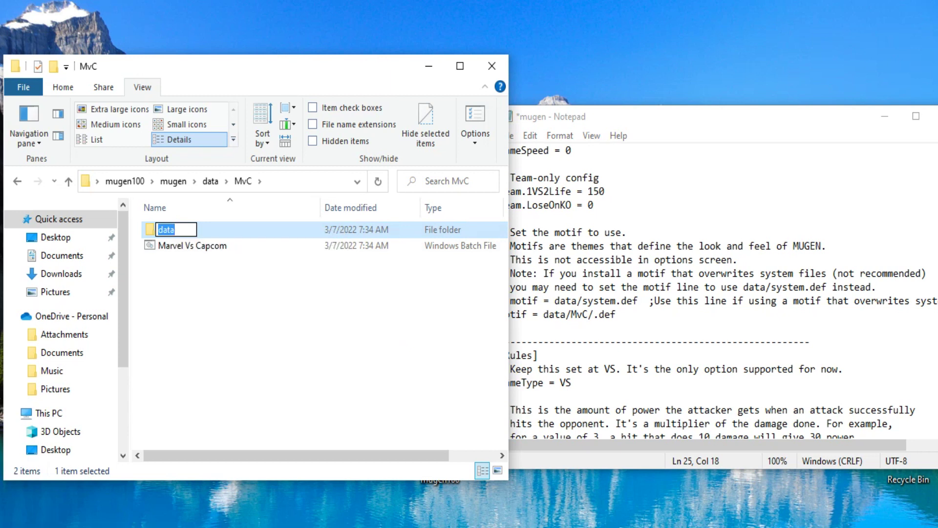
pyautogui.hotkey('alt', 'Tab')
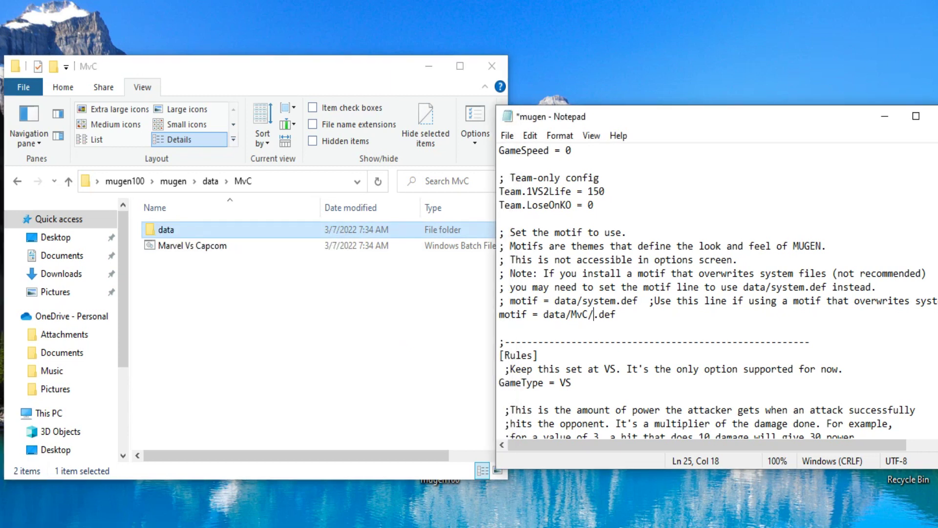
pyautogui.hotkey('ctrl', 'v')
# Step: Open the data subfolder inside MvC, copy the MvCCOSH folder's name and append "/MvCCOSH" after "data" in the motif path
pyautogui.press('Return')
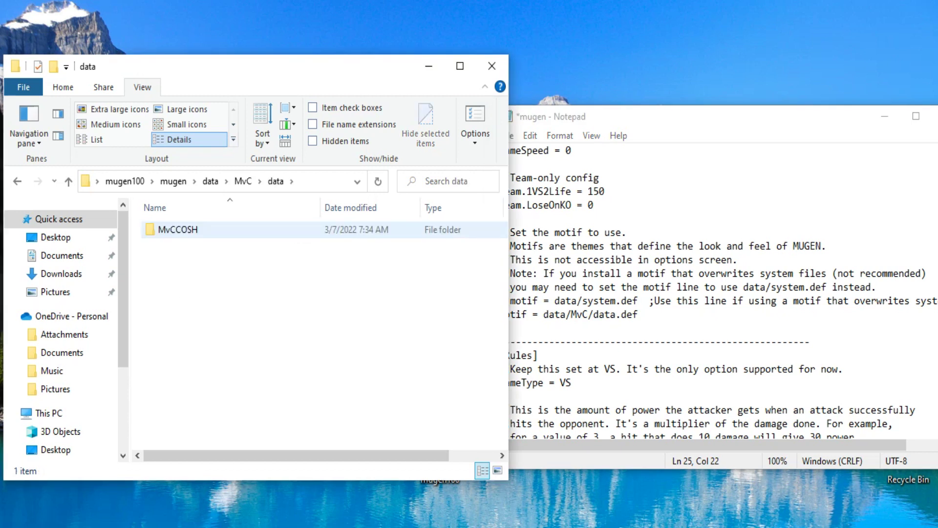
pyautogui.click(178, 229)
pyautogui.press('F2')
pyautogui.rightClick(184, 229)
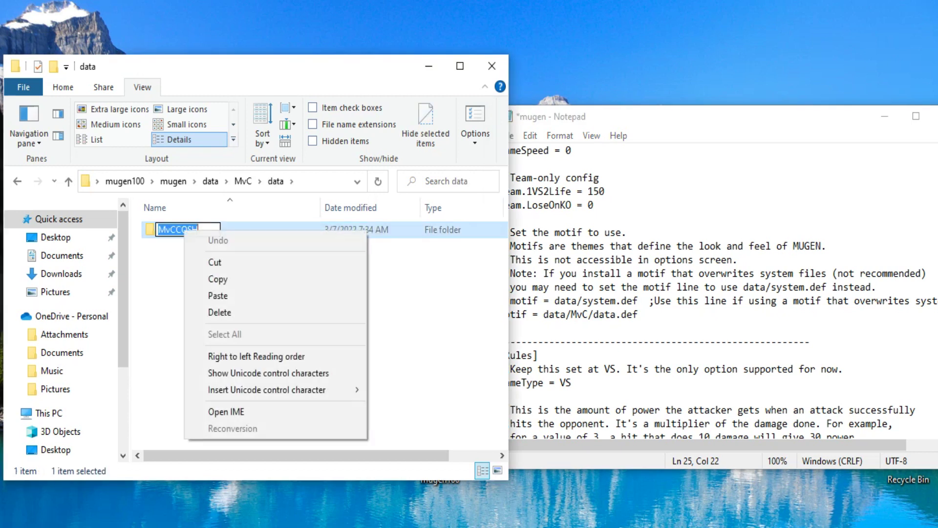
pyautogui.click(215, 279)
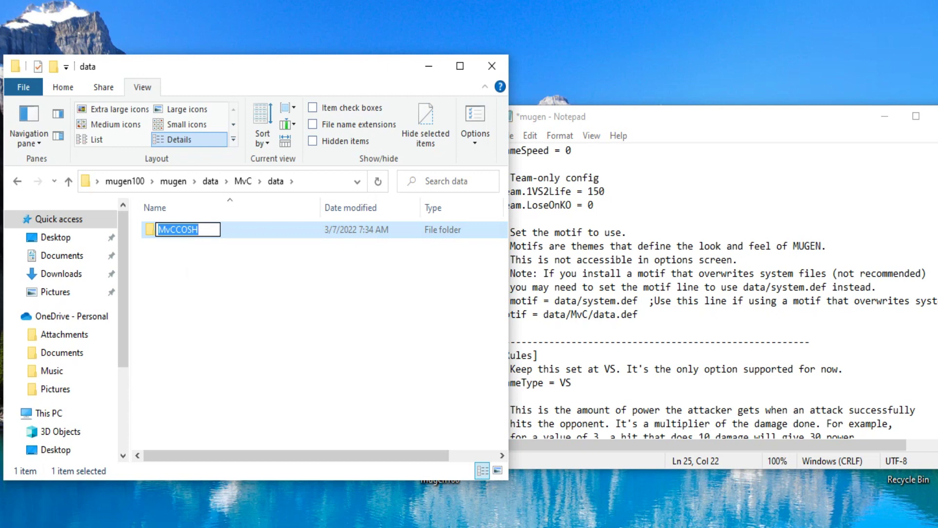
pyautogui.hotkey('alt', 'Tab')
pyautogui.write('/')
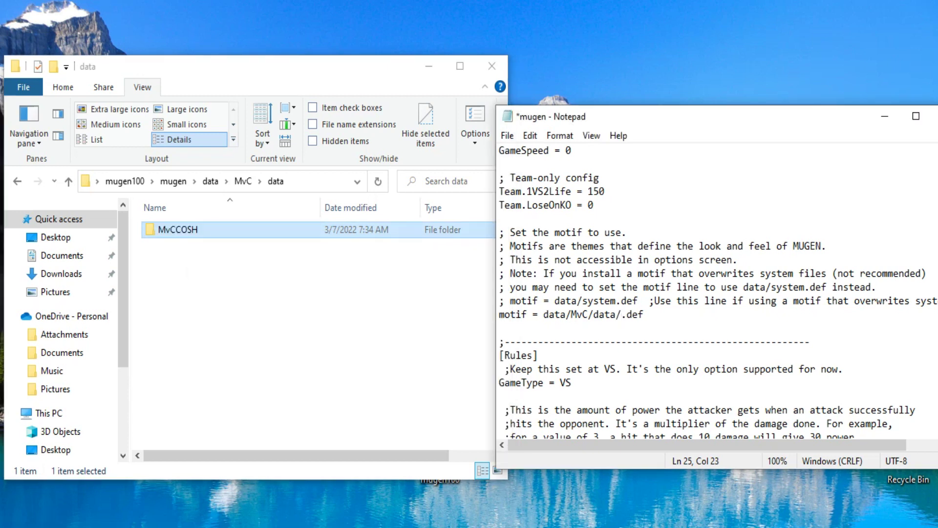
pyautogui.hotkey('ctrl', 'v')
# Step: Check the MvCCOSH folder's files, complete the motif path with "/system" before ".def", then save and close the configuration file
pyautogui.doubleClick(177, 230)
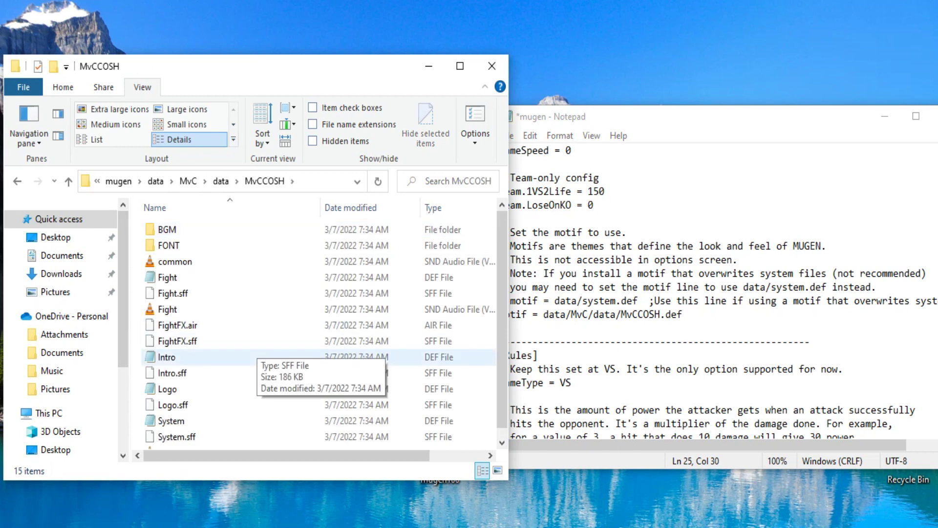
pyautogui.hotkey('alt', 'Tab')
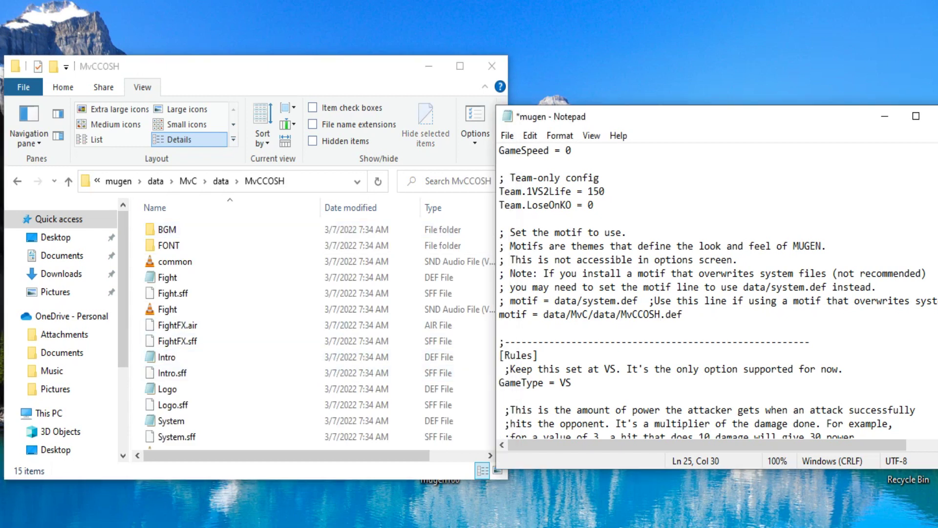
pyautogui.write('/system')
pyautogui.click(508, 136)
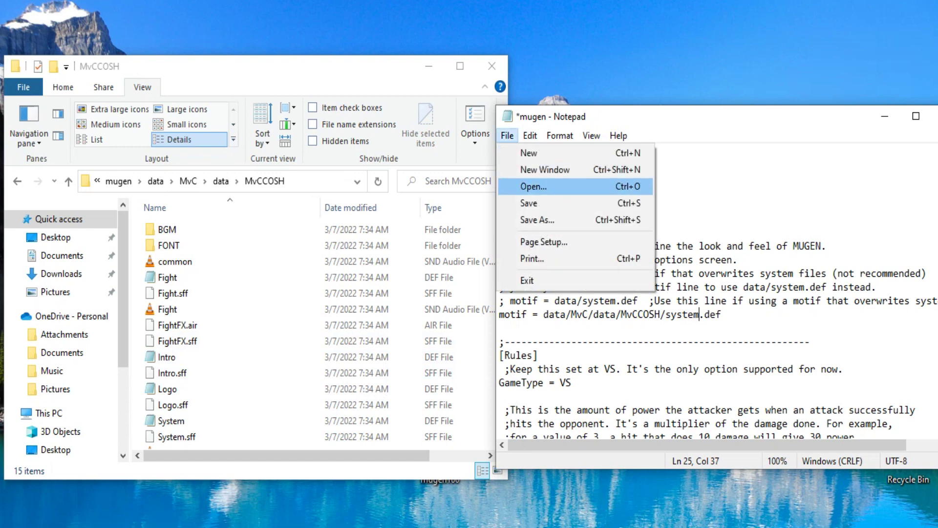
pyautogui.click(528, 201)
pyautogui.moveTo(693, 121); pyautogui.dragTo(615, 122)
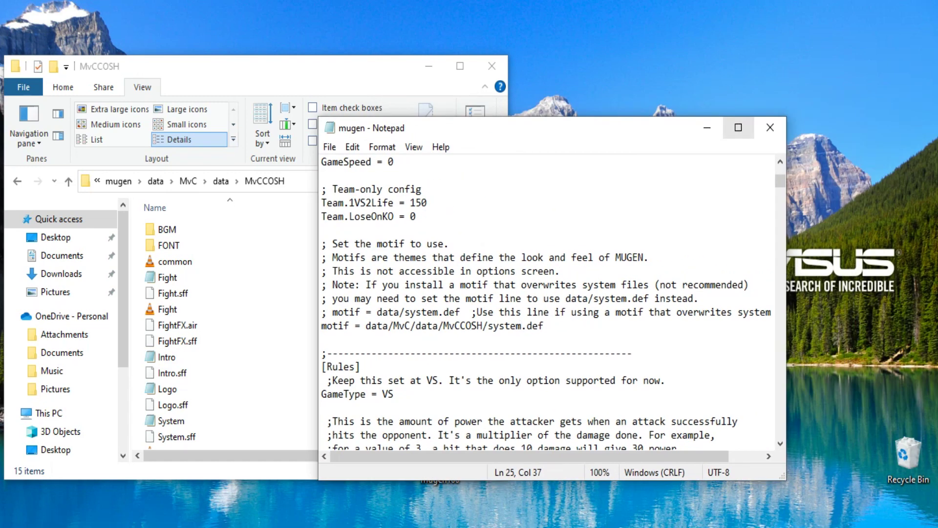
pyautogui.click(782, 116)
# Step: Return to the main mugen folder and launch the mugen application in full screen
pyautogui.moveTo(279, 74); pyautogui.dragTo(481, 84)
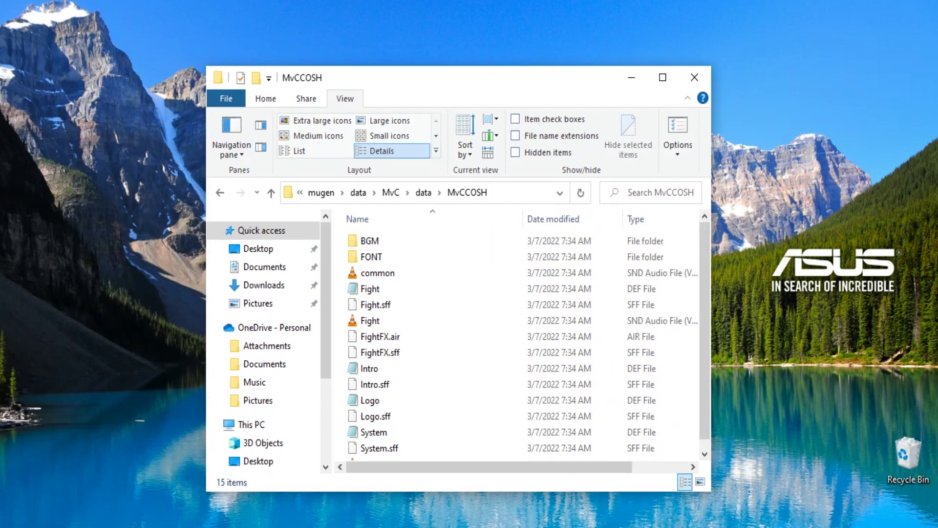
pyautogui.hotkey('alt', 'Left')
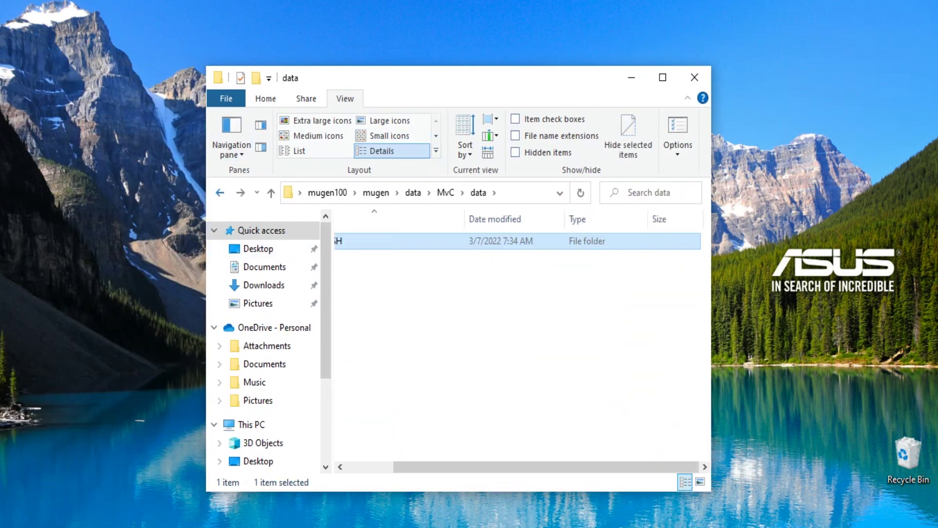
pyautogui.hotkey('alt', 'Left')
pyautogui.hotkey('alt', 'Left')
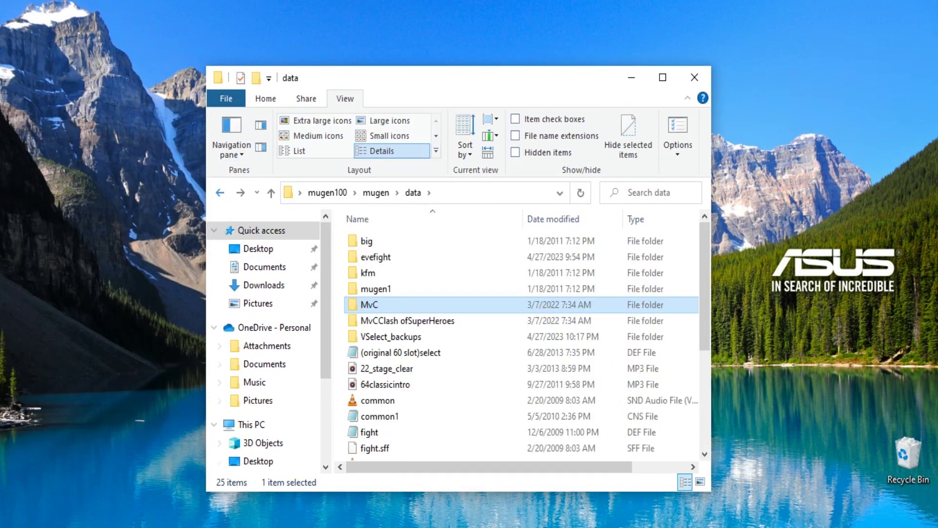
pyautogui.hotkey('alt', 'Left')
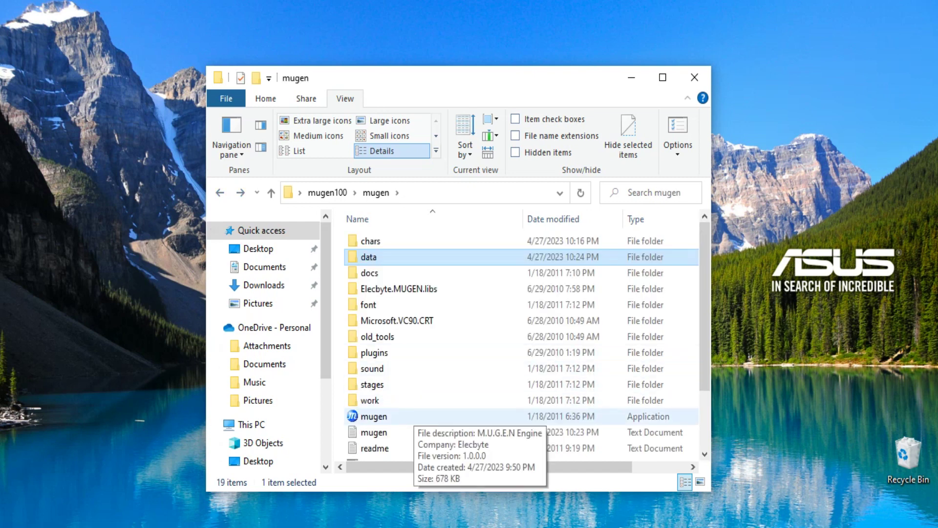
pyautogui.doubleClick(373, 416)
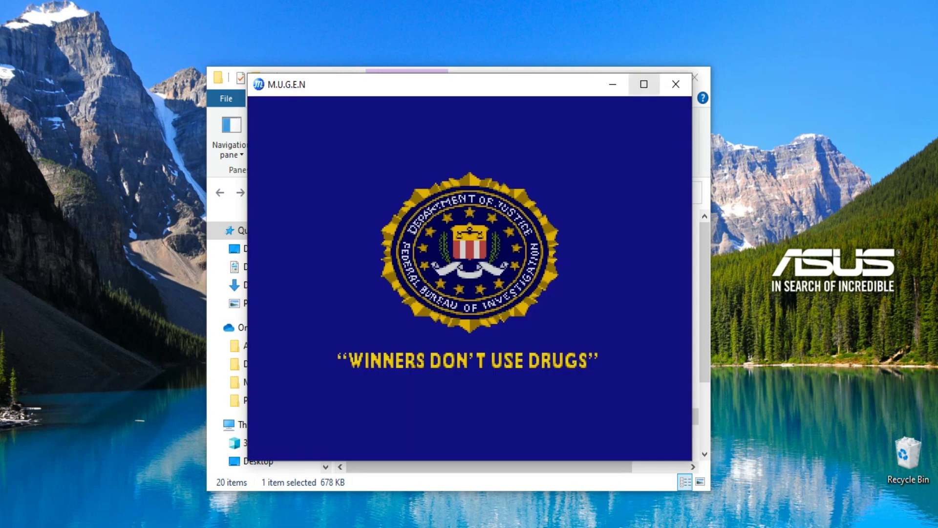
pyautogui.hotkey('alt', 'Return')
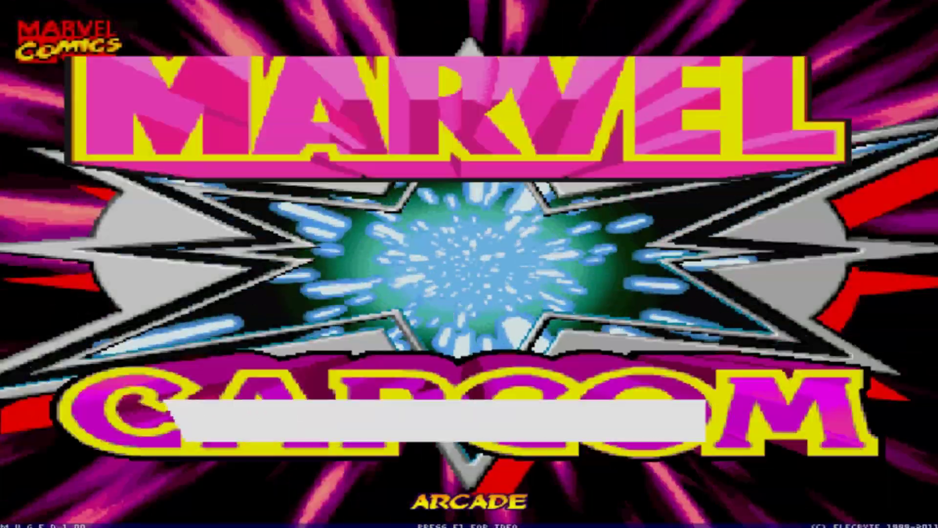
# Step: Go through the game modes on the title screen and enter Arcade mode's character select screen
pyautogui.press('Down')
pyautogui.press('Down')
pyautogui.press('Down')
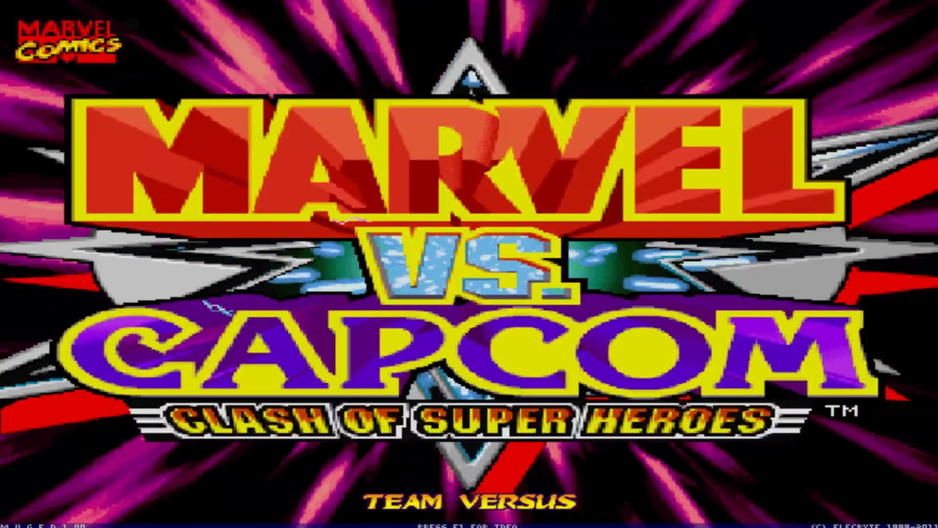
pyautogui.press('Down')
pyautogui.press('Down')
pyautogui.press('Up')
pyautogui.press('Up')
pyautogui.press('Up')
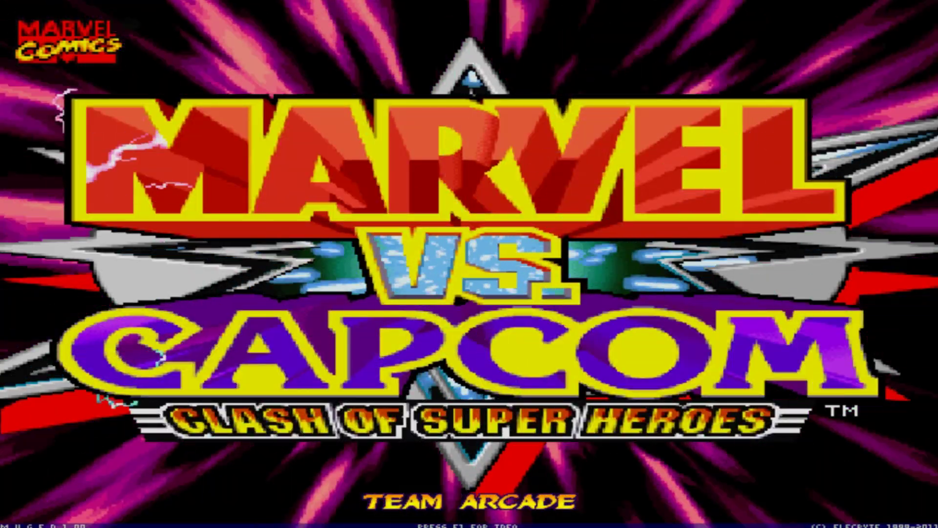
pyautogui.press('Up')
pyautogui.press('Up')
pyautogui.press('Return')
# Step: Examine the character select grid by moving the cursor across its filled and empty slots, out to its edges and corners
pyautogui.press('Right')
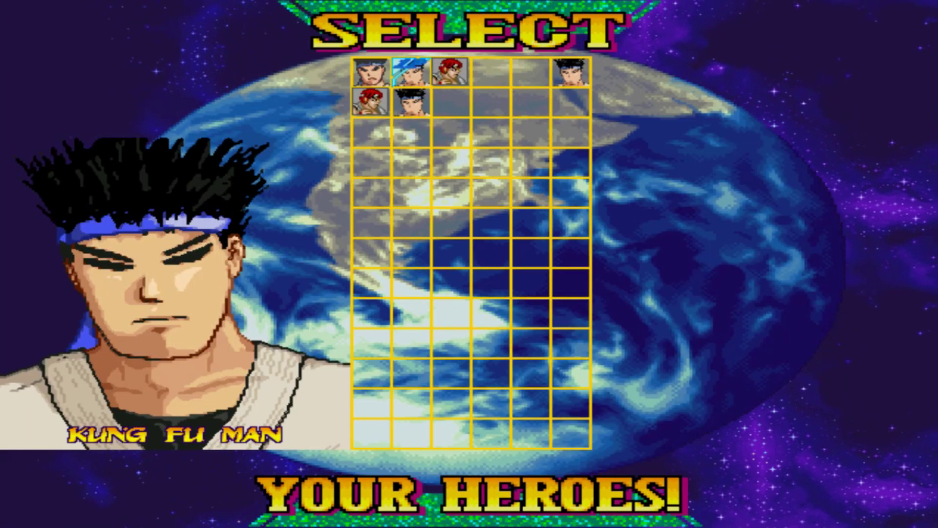
pyautogui.press('Right')
pyautogui.press('Right')
pyautogui.press('Left')
pyautogui.press('Left')
pyautogui.press('Down')
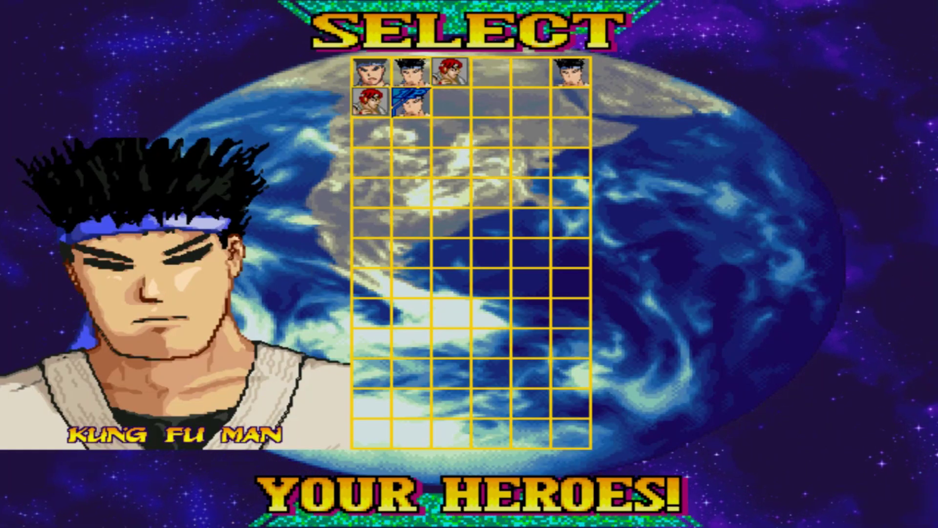
pyautogui.press('Down')
pyautogui.press('Right')
pyautogui.press('Right')
pyautogui.press('Right')
pyautogui.press('Right')
pyautogui.press('Down')
pyautogui.press('Down')
pyautogui.press('Down')
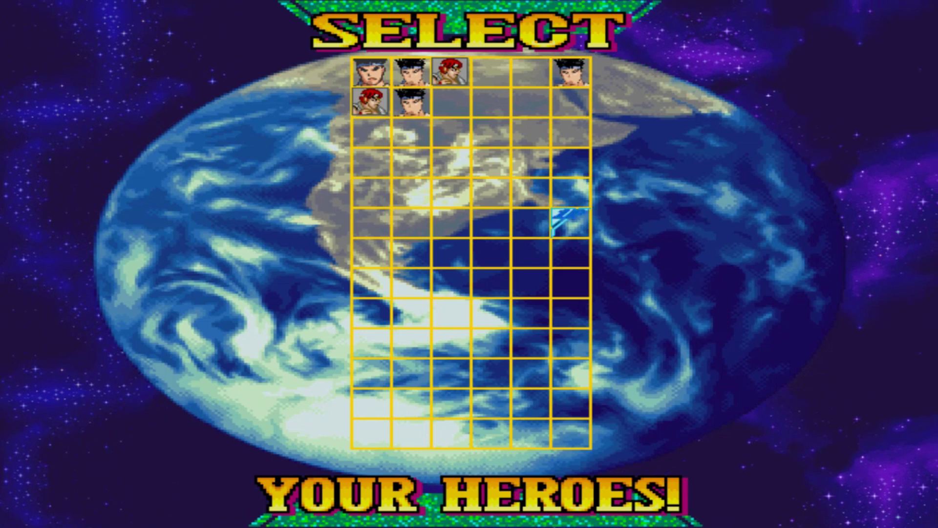
pyautogui.press('Down')
pyautogui.press('Left')
pyautogui.press('Left')
pyautogui.press('Left')
pyautogui.press('Left')
pyautogui.press('Left')
pyautogui.press('Down')
pyautogui.press('Down')
pyautogui.press('Down')
pyautogui.press('Down')
pyautogui.press('Down')
pyautogui.press('Down')
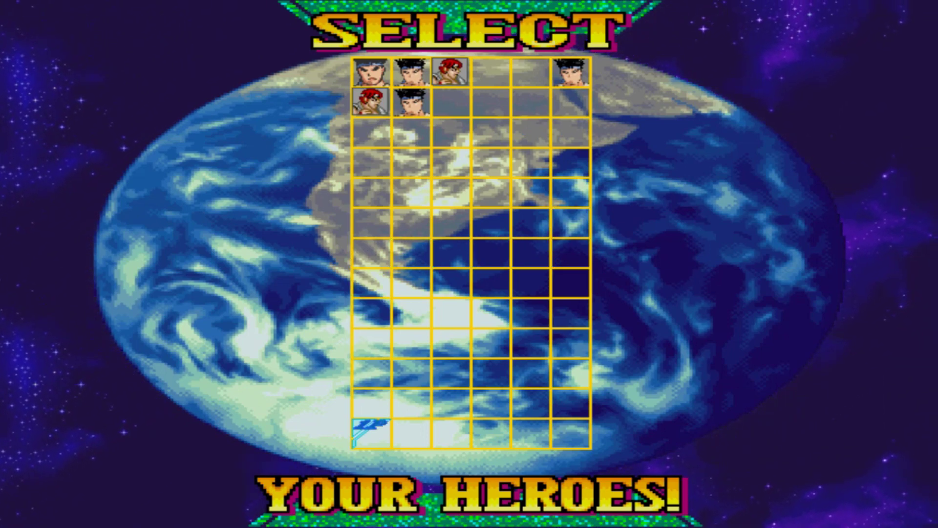
pyautogui.press('Down')
pyautogui.press('Right')
pyautogui.press('Right')
pyautogui.press('Right')
pyautogui.press('Right')
pyautogui.press('Right')
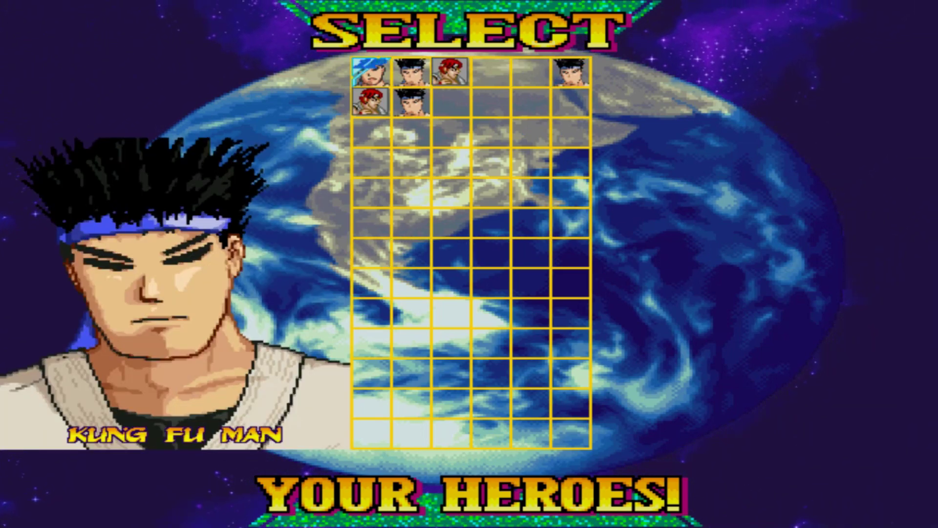
pyautogui.press('Left')
pyautogui.press('Left')
pyautogui.press('Left')
pyautogui.press('Left')
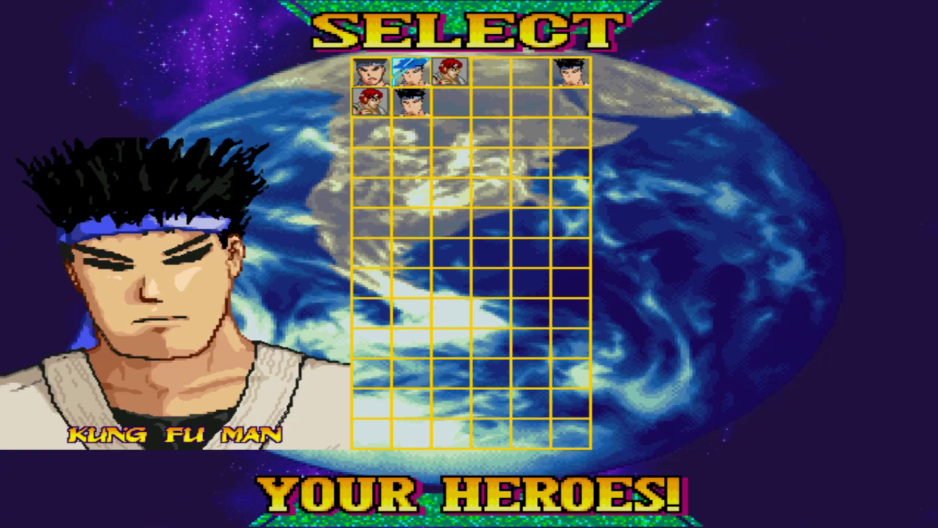
pyautogui.press('Left')
pyautogui.press('Down')
pyautogui.press('Right')
pyautogui.press('Up')
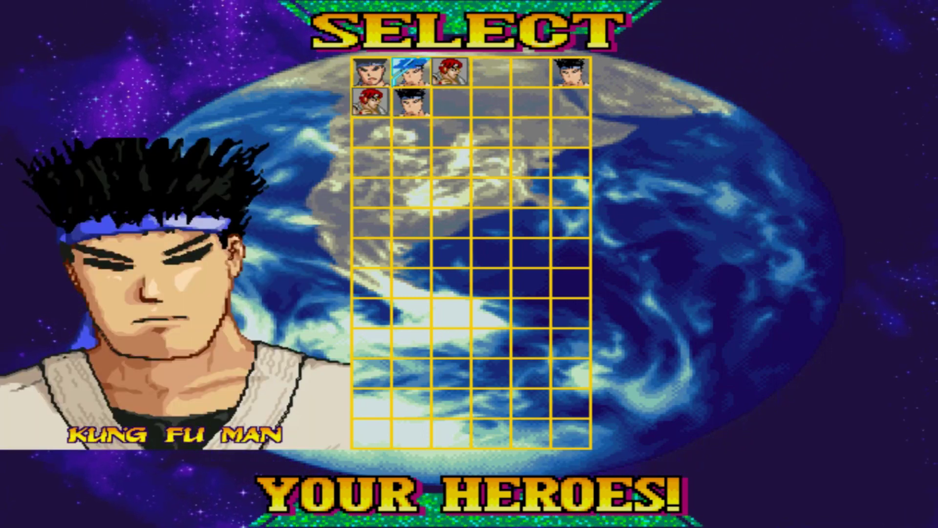
pyautogui.press('Right')
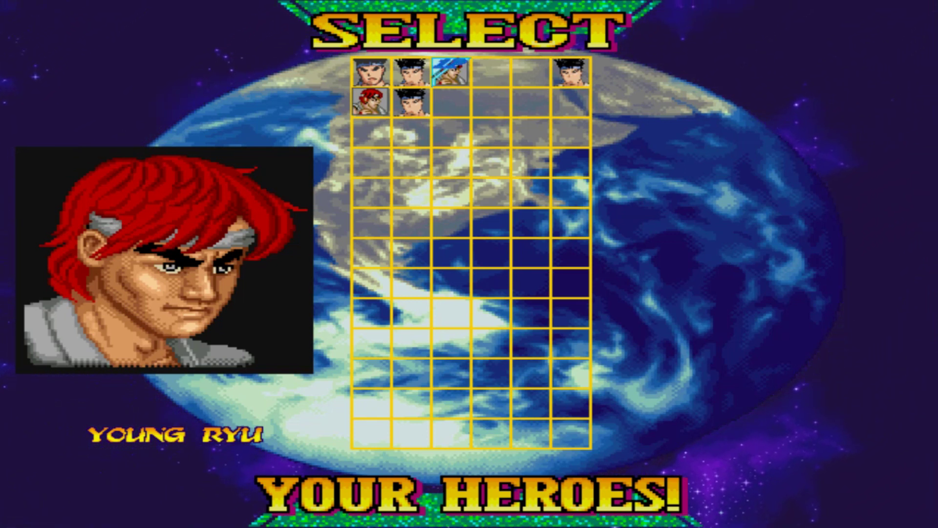
# Step: Leave the character select screen and choose Exit on the title screen
pyautogui.press('Escape')
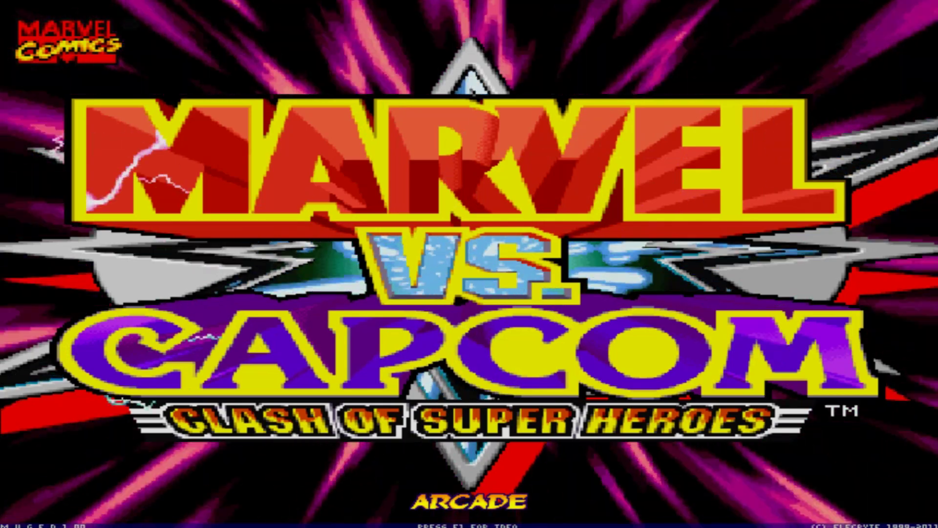
pyautogui.press('Up')
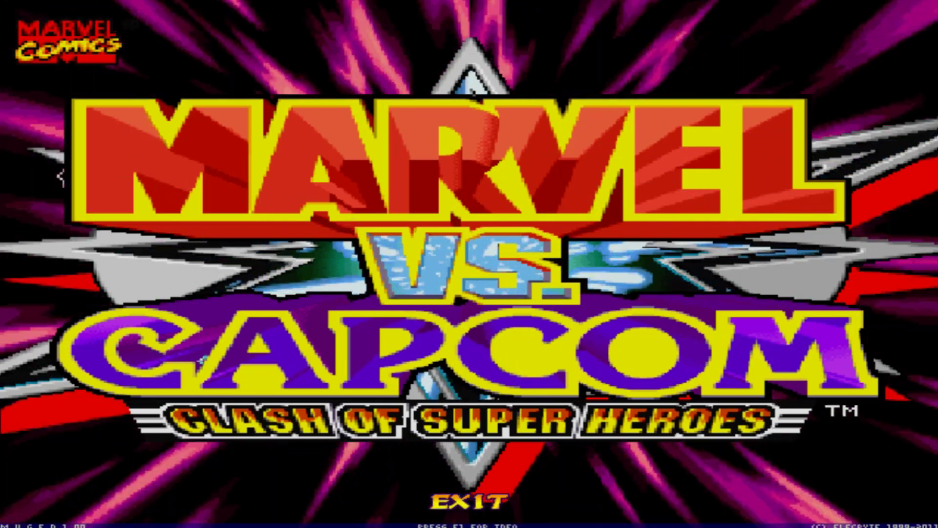